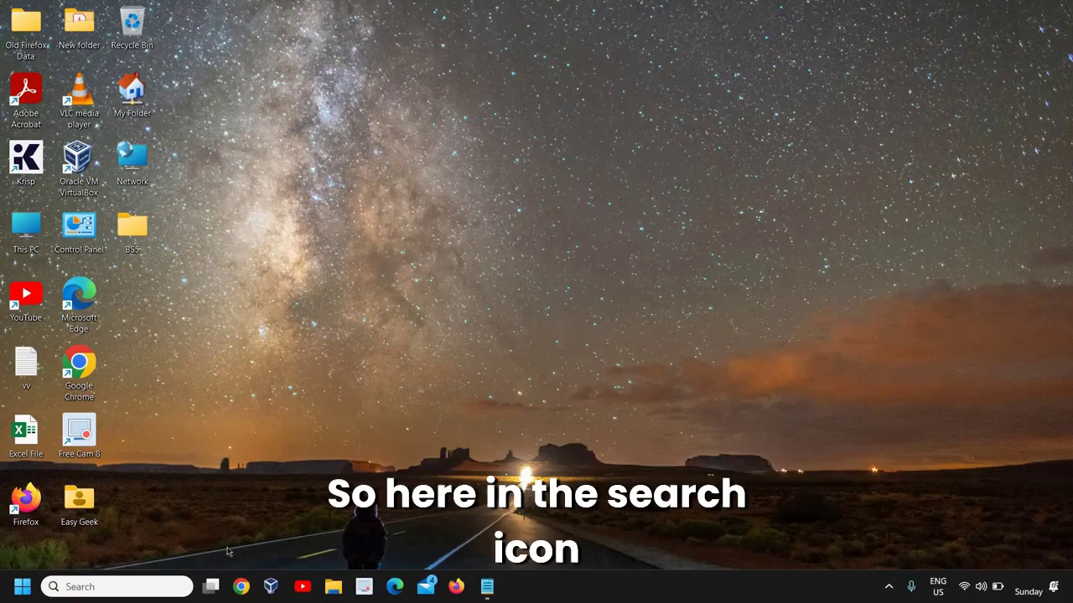
- Launch Control Panel from a taskbar search for 'control'
left_click(130, 585)
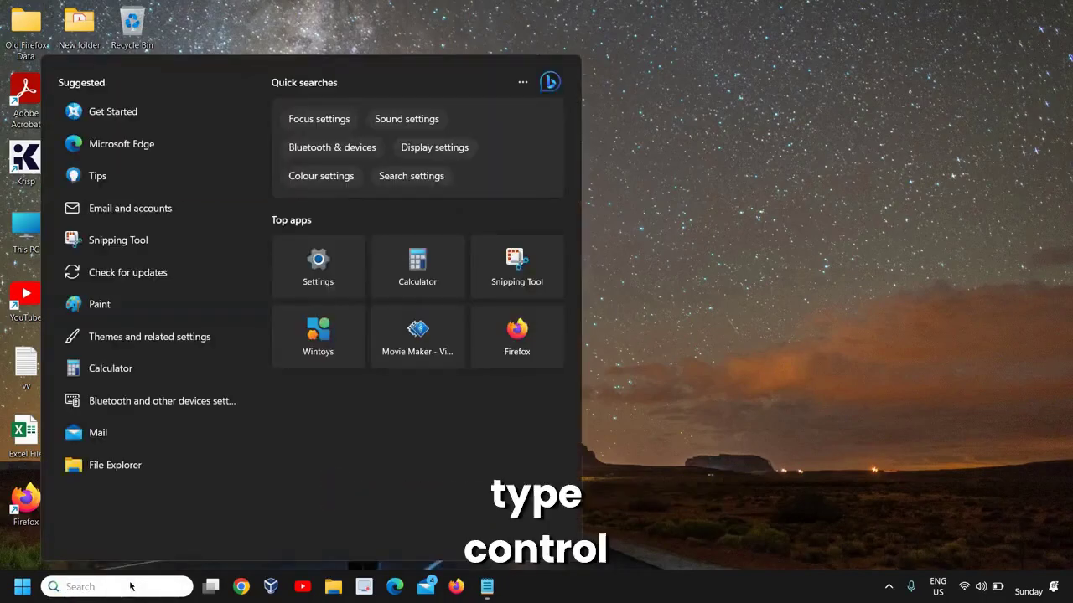
type("control")
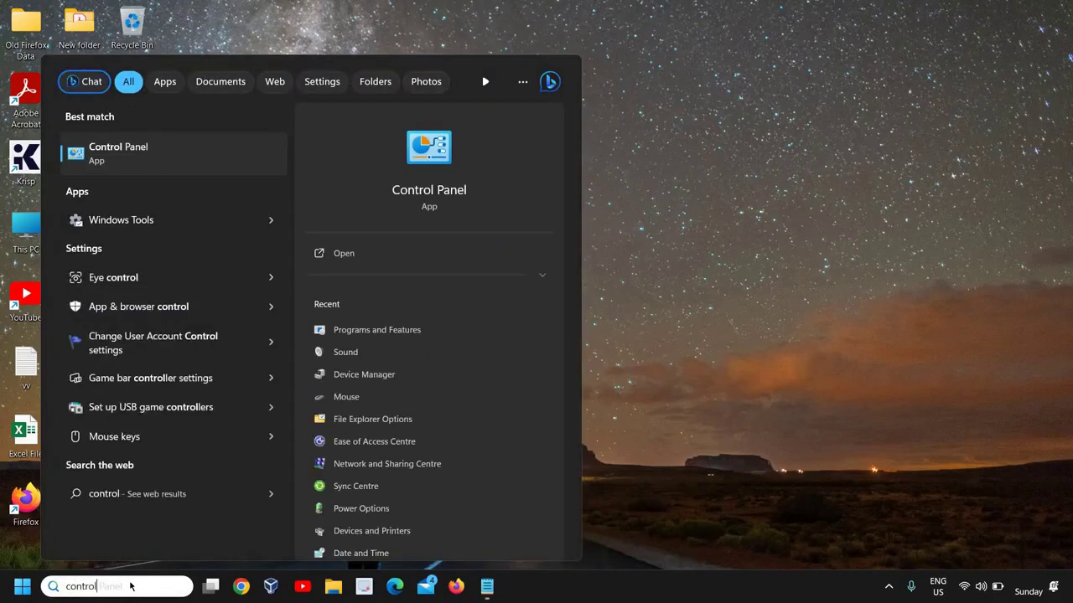
left_click(172, 157)
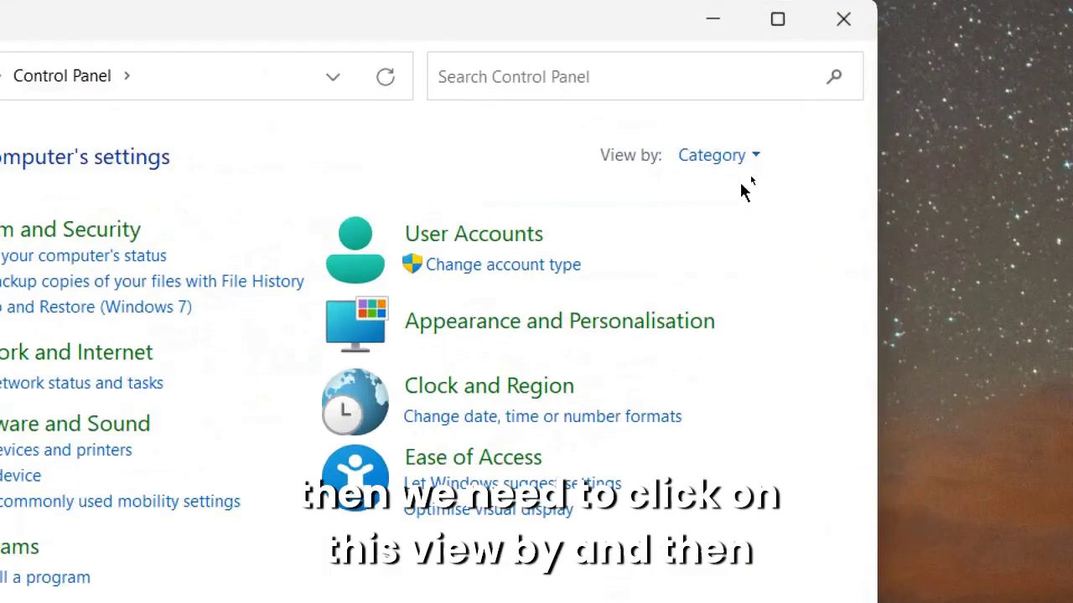
left_click(749, 165)
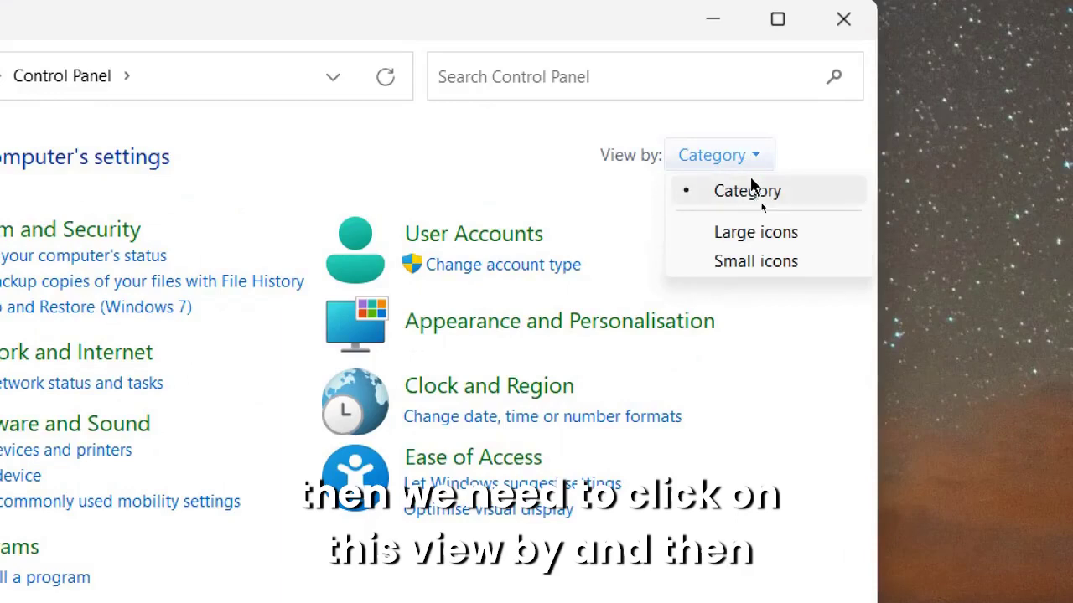
left_click(783, 194)
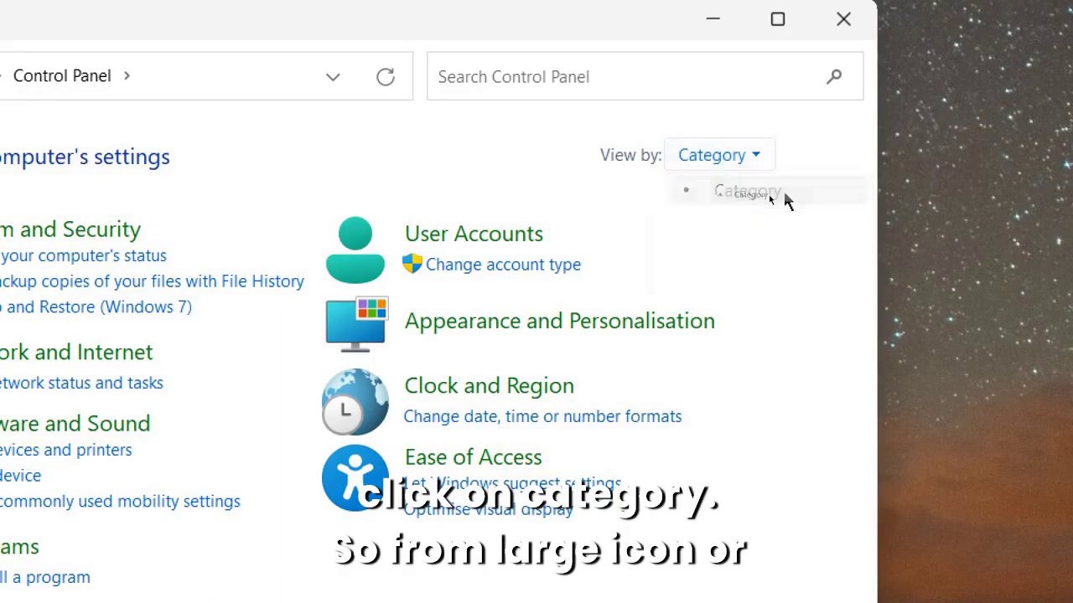
left_click(724, 153)
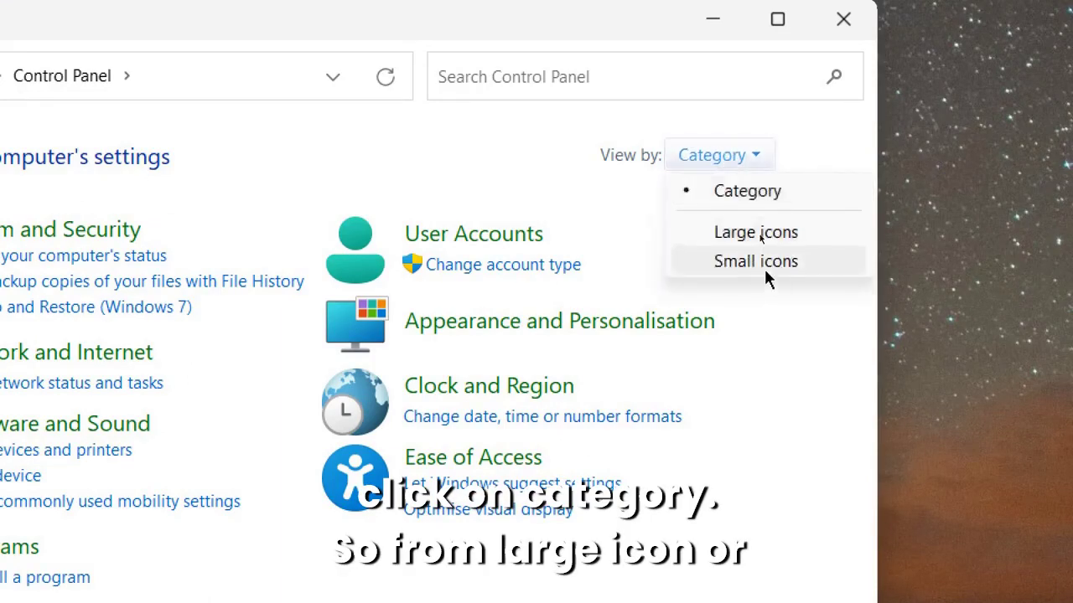
left_click(742, 195)
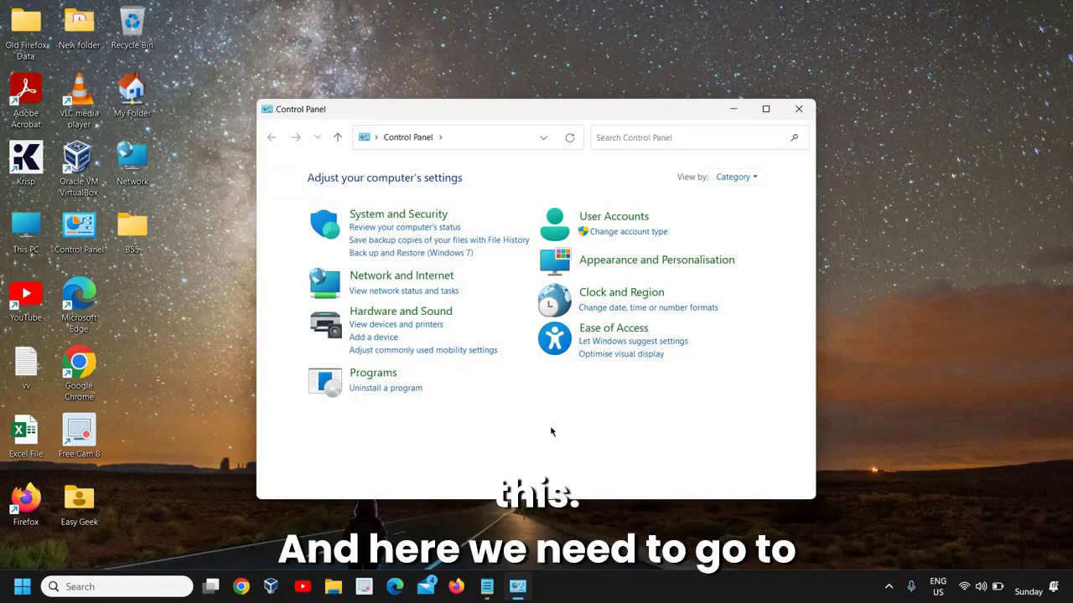
- Go through System and Security to the File History page
left_click(399, 216)
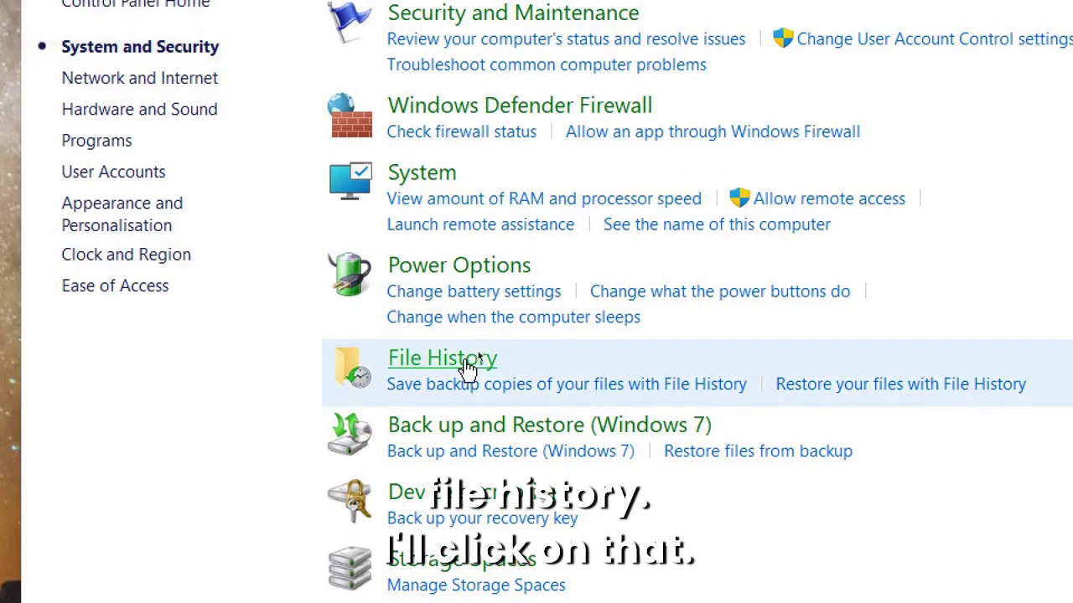
left_click(466, 361)
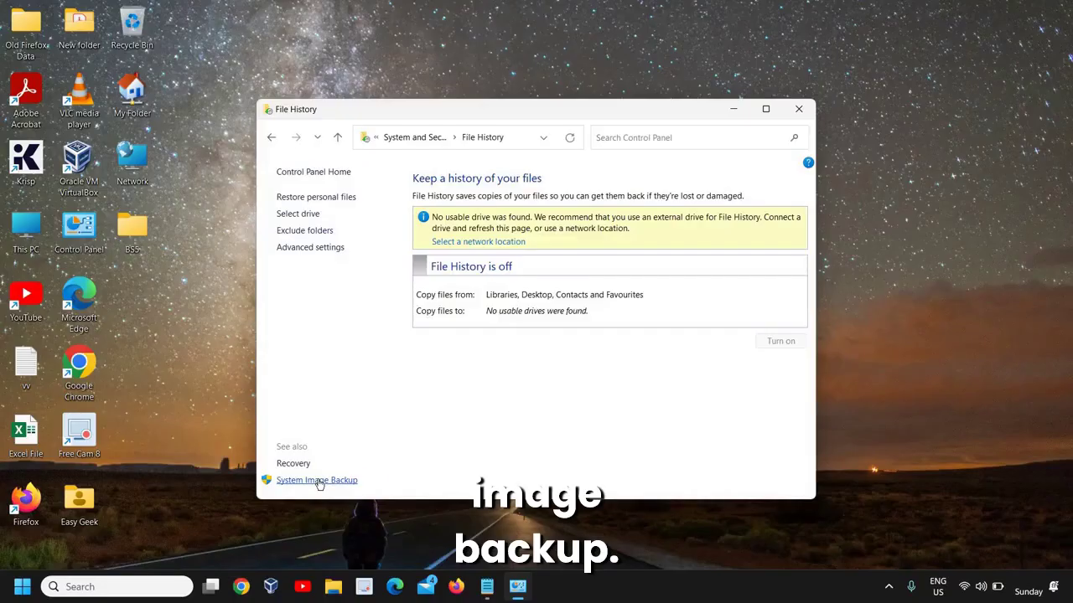
- Go to System Image Backup and start Create a system image
left_click(319, 481)
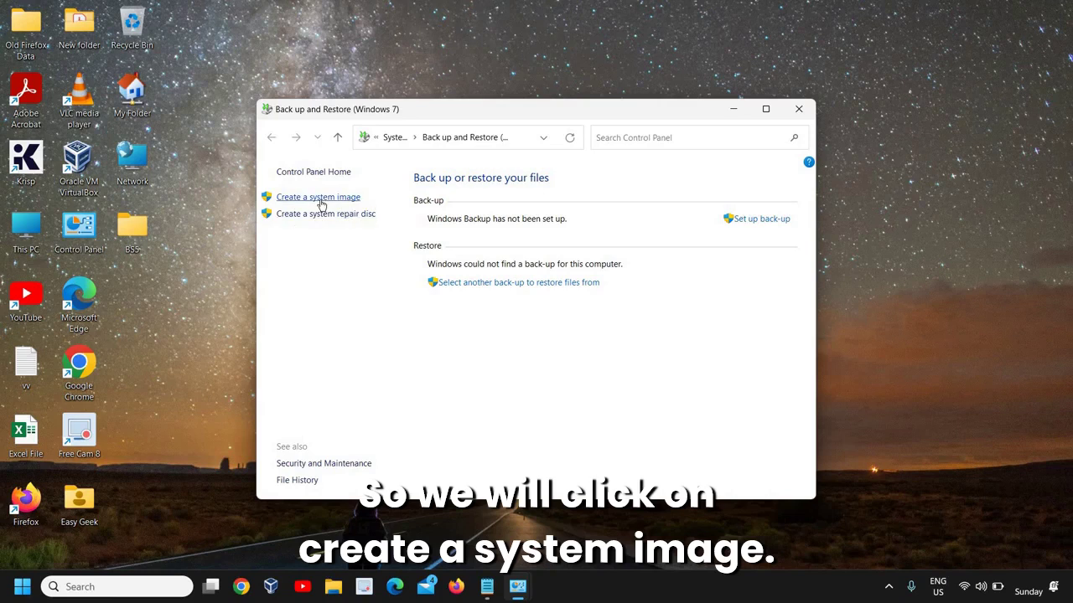
left_click(318, 200)
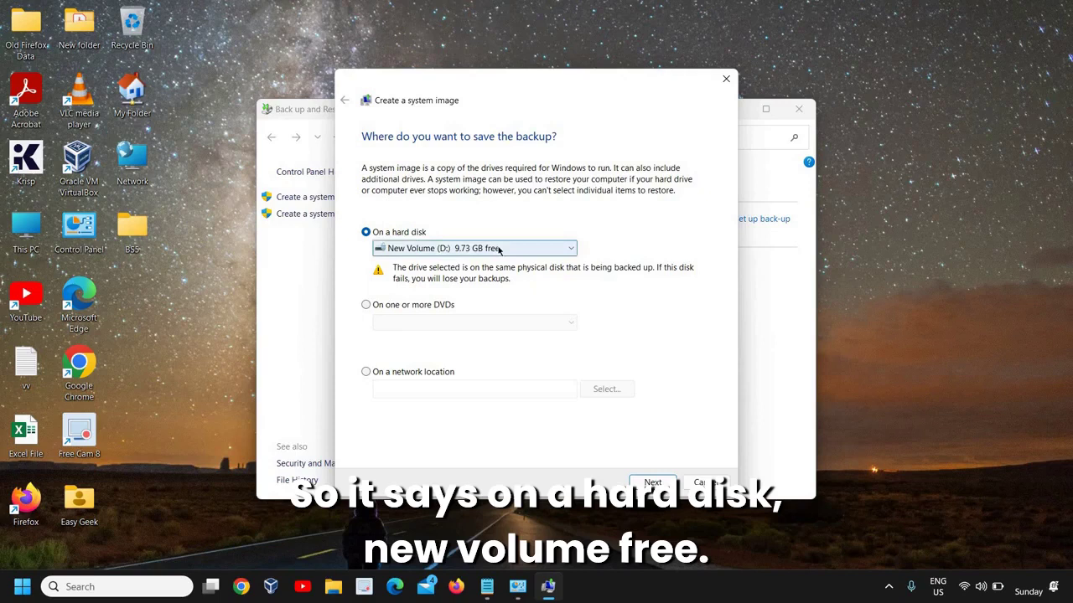
- Keep New Volume (D:) as the backup hard disk and continue to drive selection
left_click(469, 250)
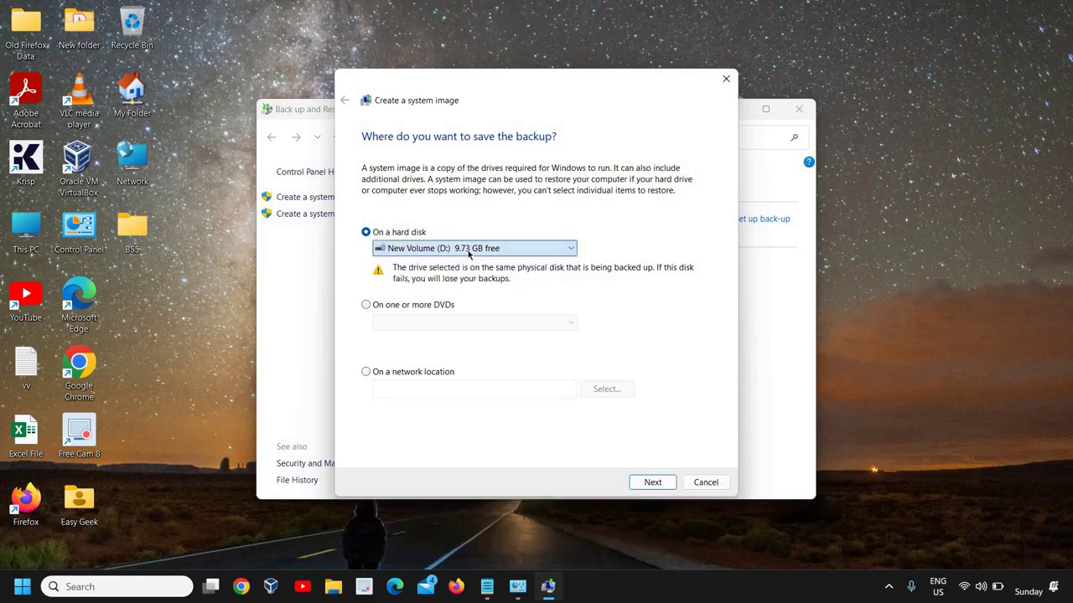
left_click(495, 250)
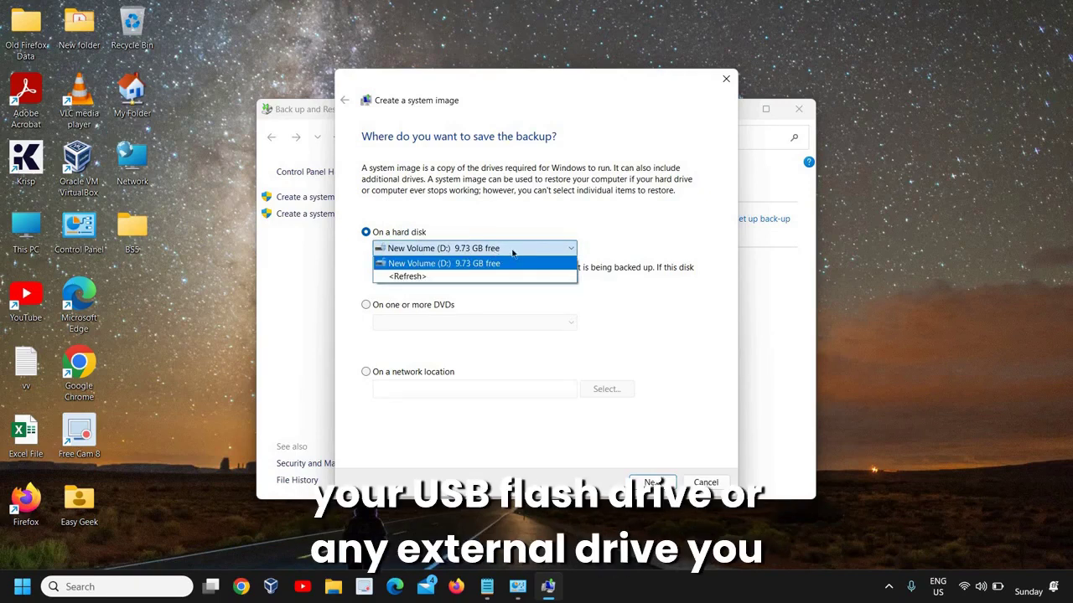
left_click(526, 299)
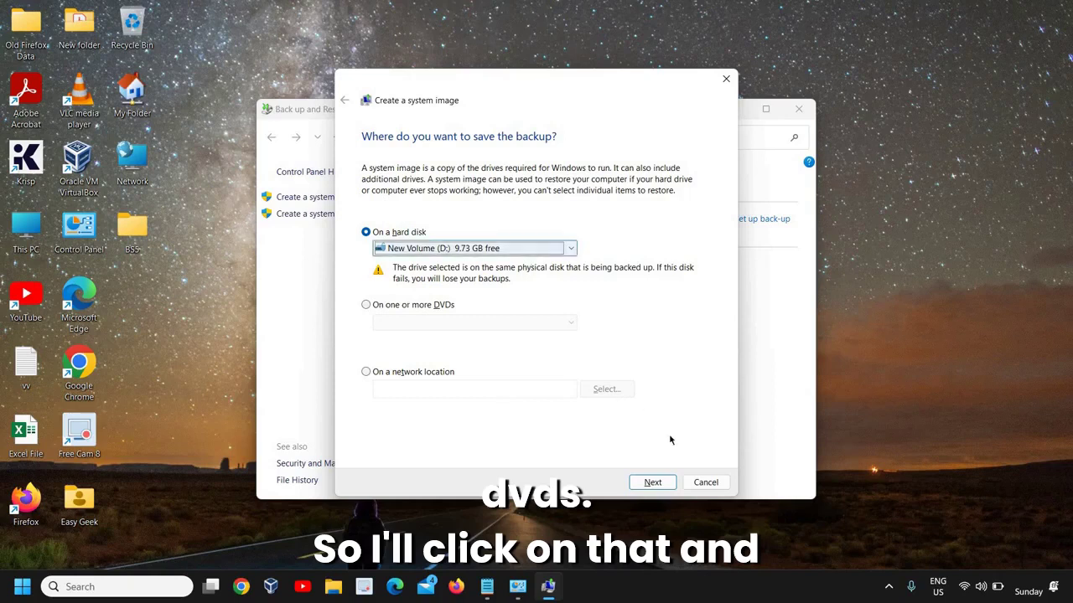
left_click(651, 482)
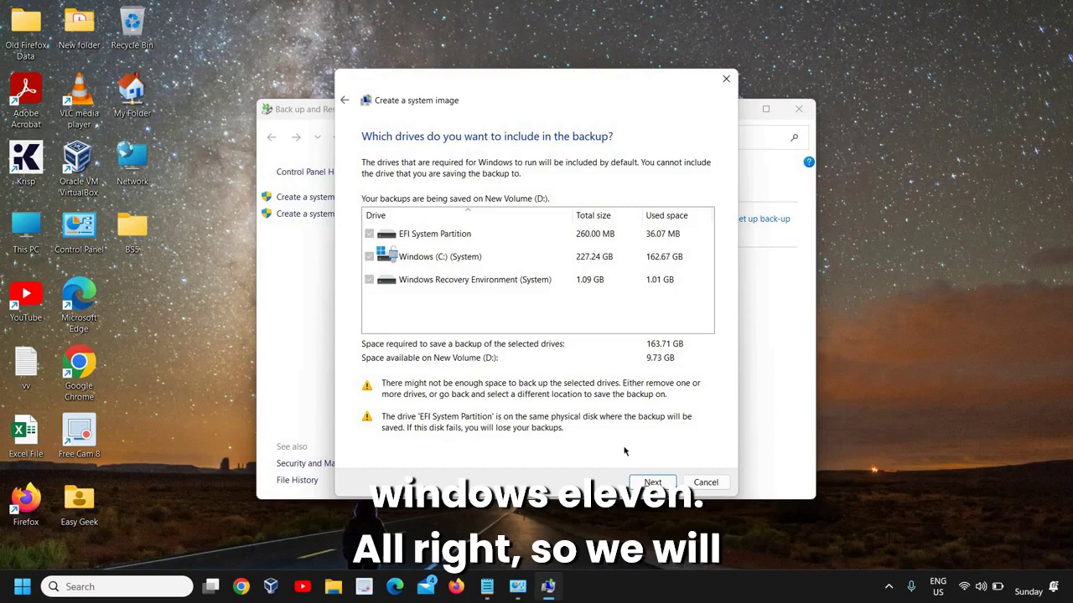
- Accept the default EFI, C: and Recovery drives and continue to confirmation
left_click(657, 484)
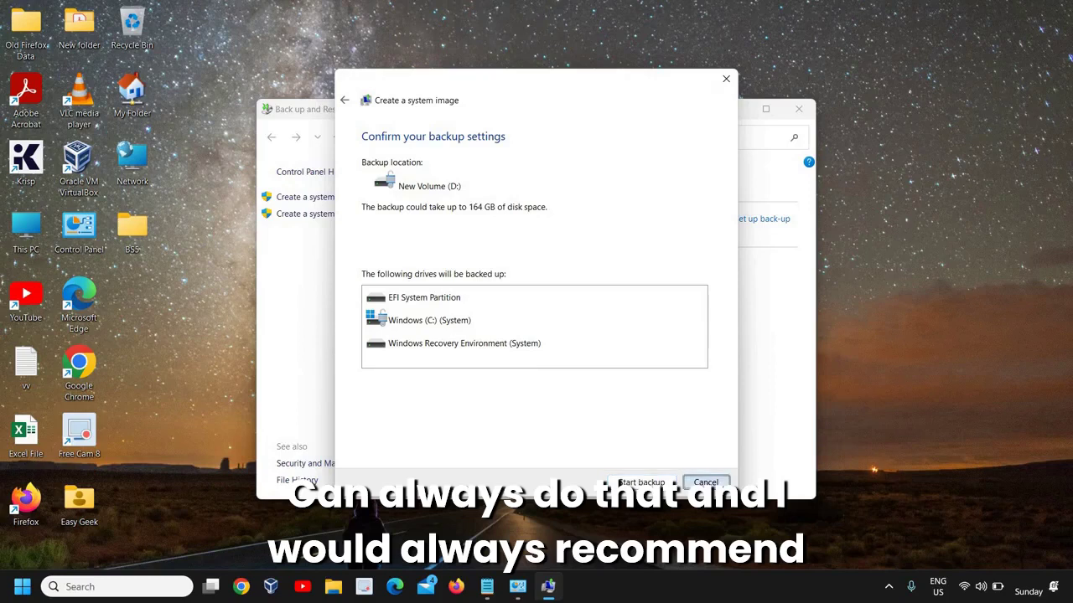
- Cancel the system image wizard and close the Backup and Restore and File History windows
left_click(705, 482)
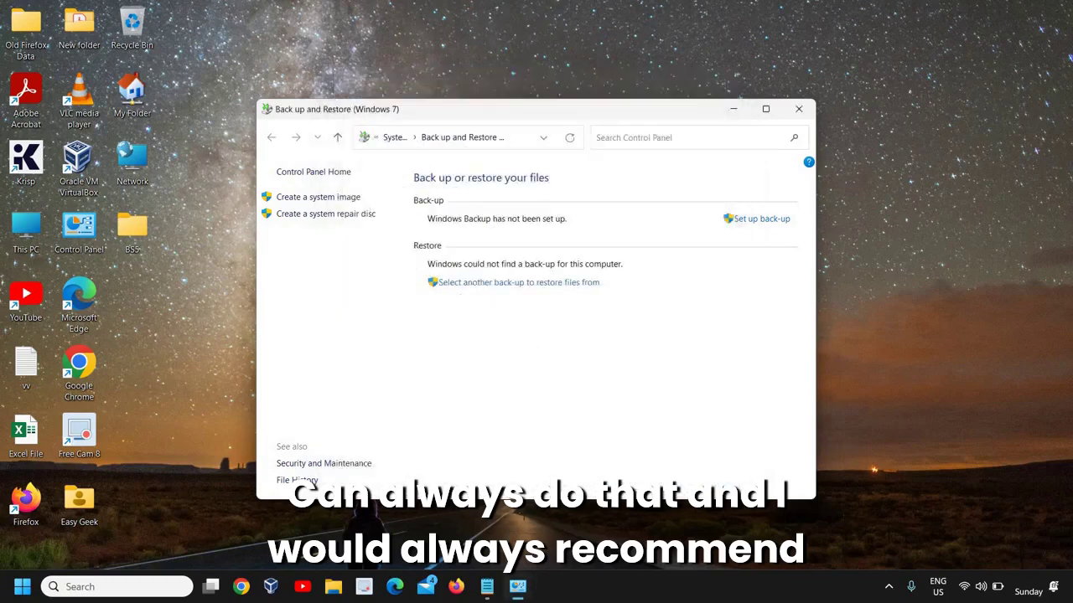
left_click(803, 113)
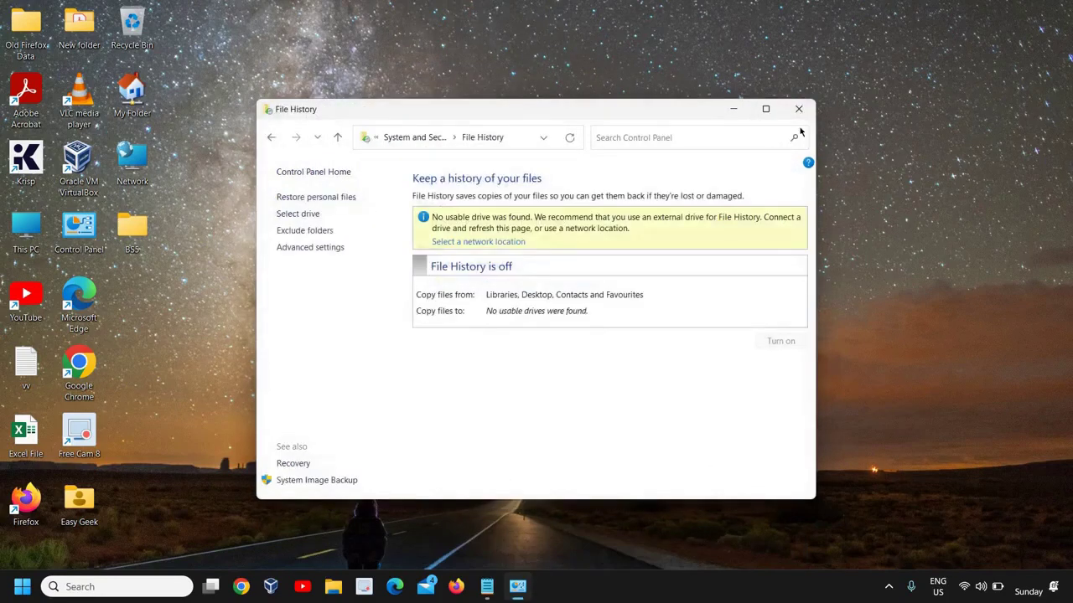
left_click(800, 110)
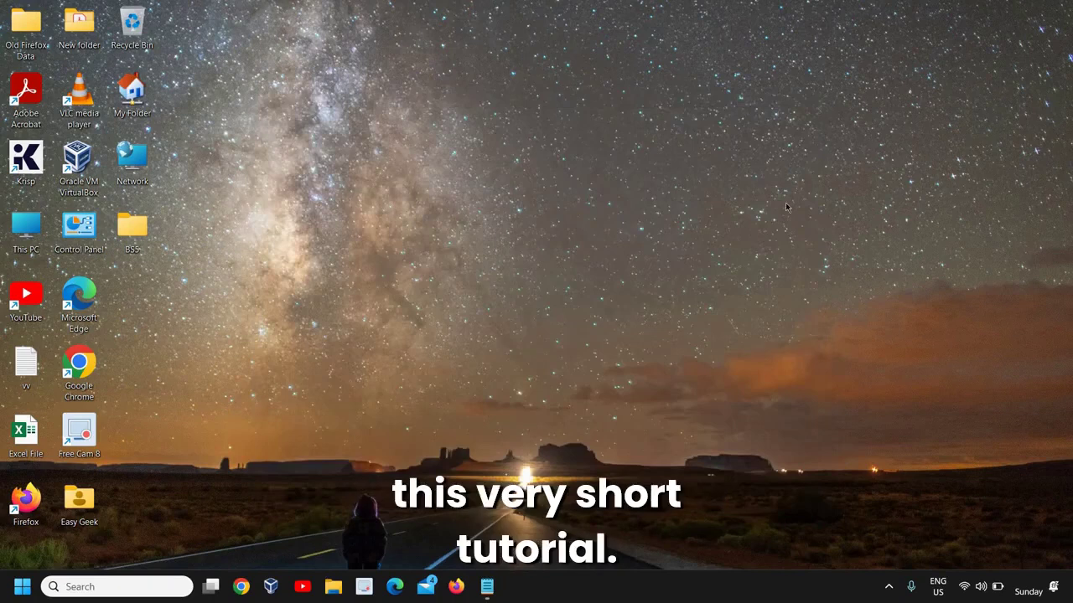